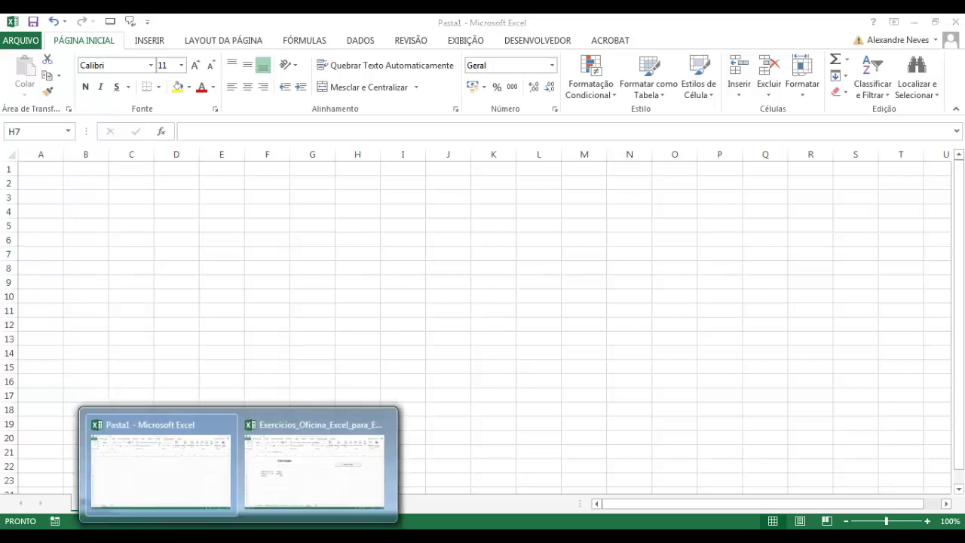
# Step: Switch to the Exercícios_Oficina_Excel_para_Engenharia workbook through its taskbar window preview
pyautogui.click(302, 490)
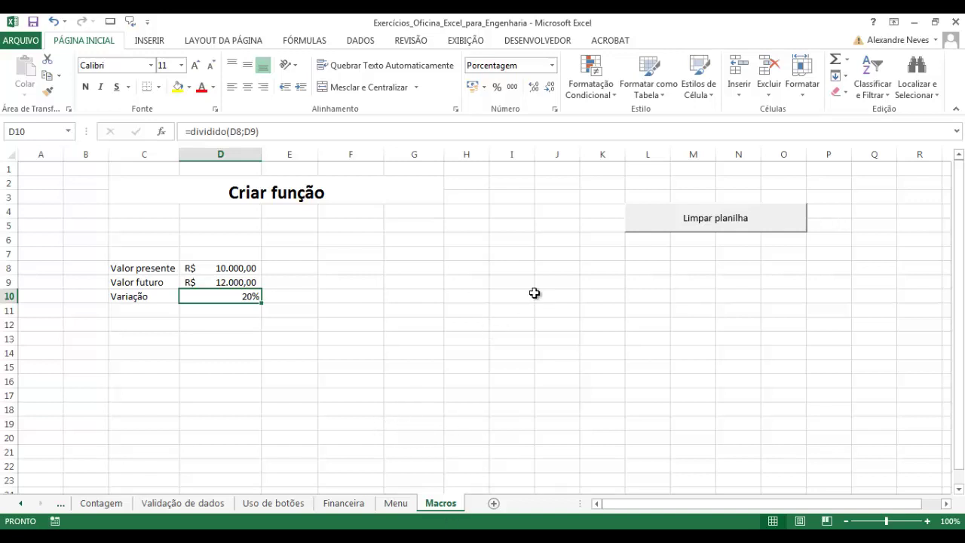
pyautogui.click(306, 190)
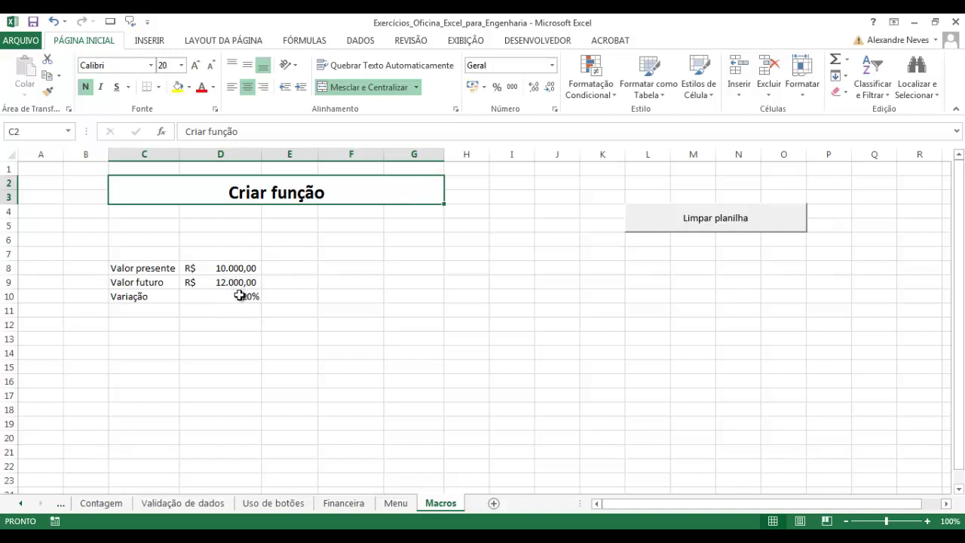
pyautogui.click(240, 296)
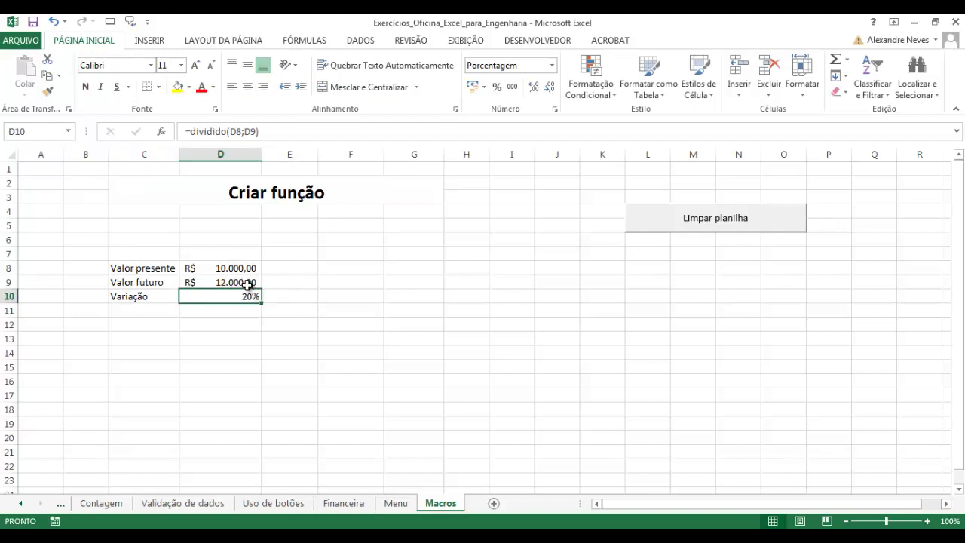
pyautogui.click(247, 283)
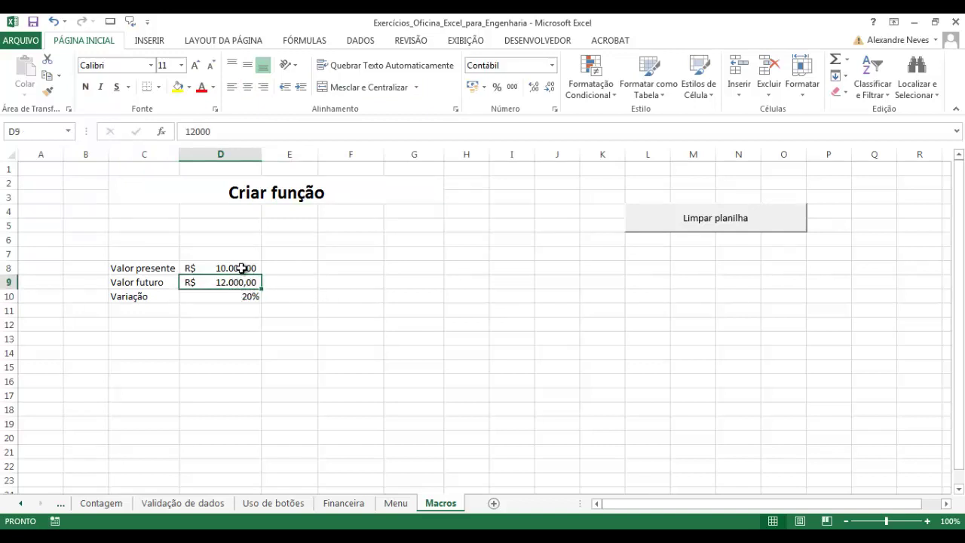
pyautogui.click(241, 268)
pyautogui.click(247, 282)
pyautogui.click(246, 269)
pyautogui.click(241, 282)
pyautogui.click(242, 268)
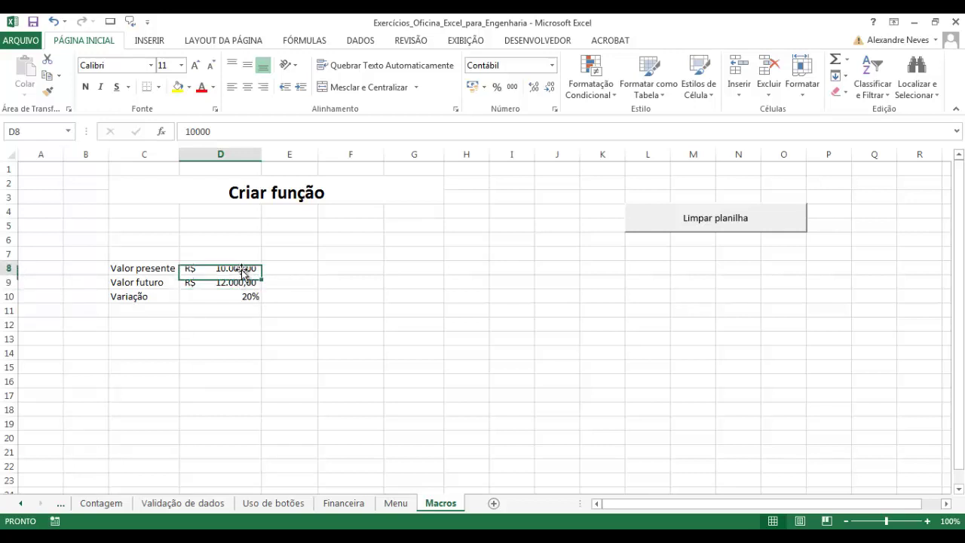
pyautogui.click(241, 282)
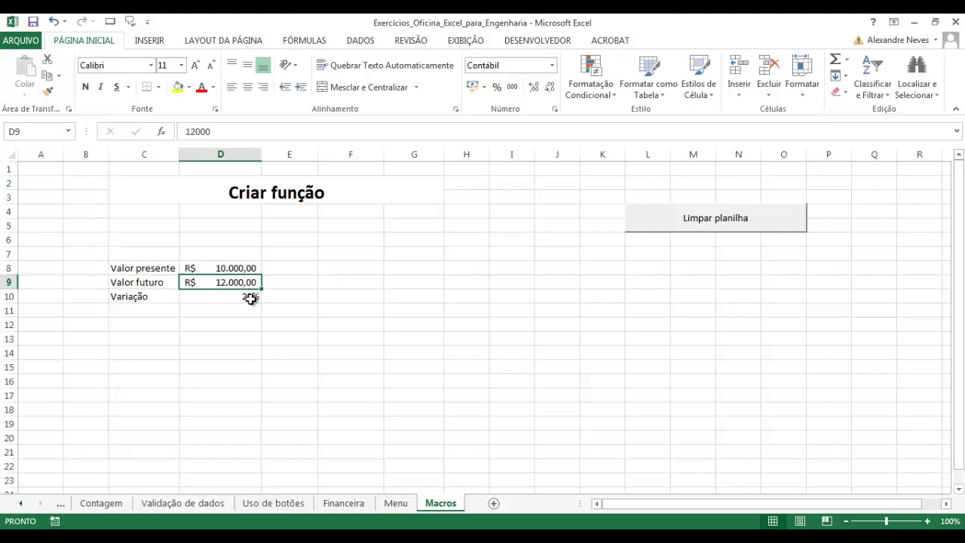
pyautogui.click(251, 299)
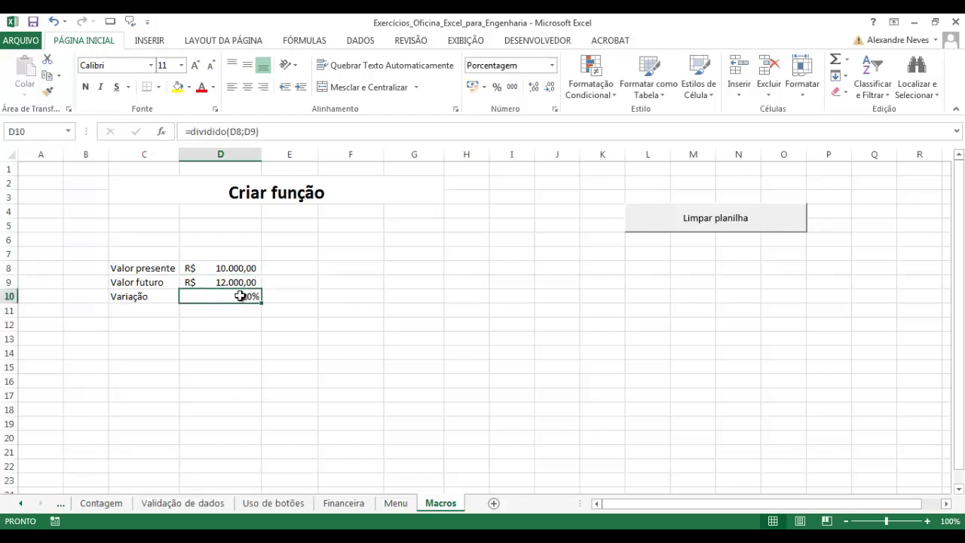
pyautogui.click(269, 133)
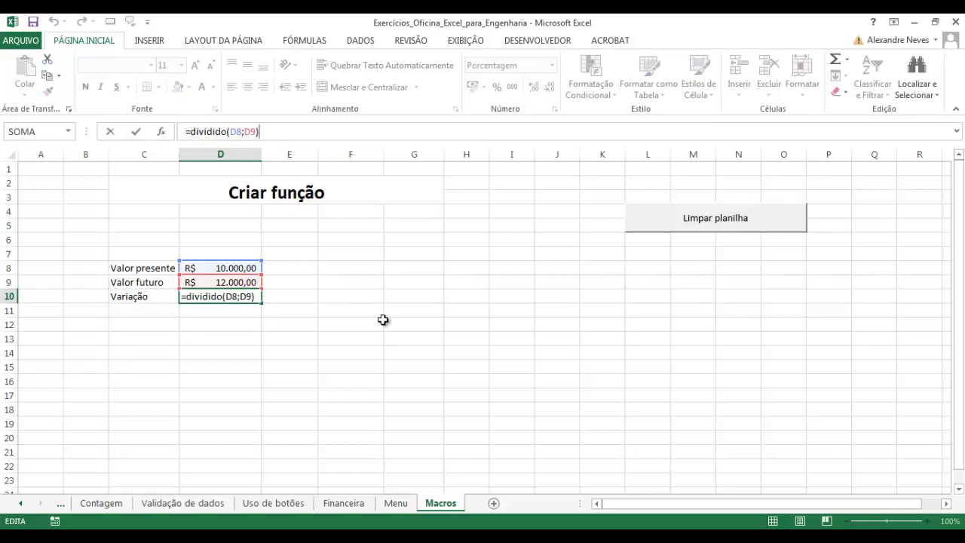
pyautogui.hotkey('ctrl', 'Return')
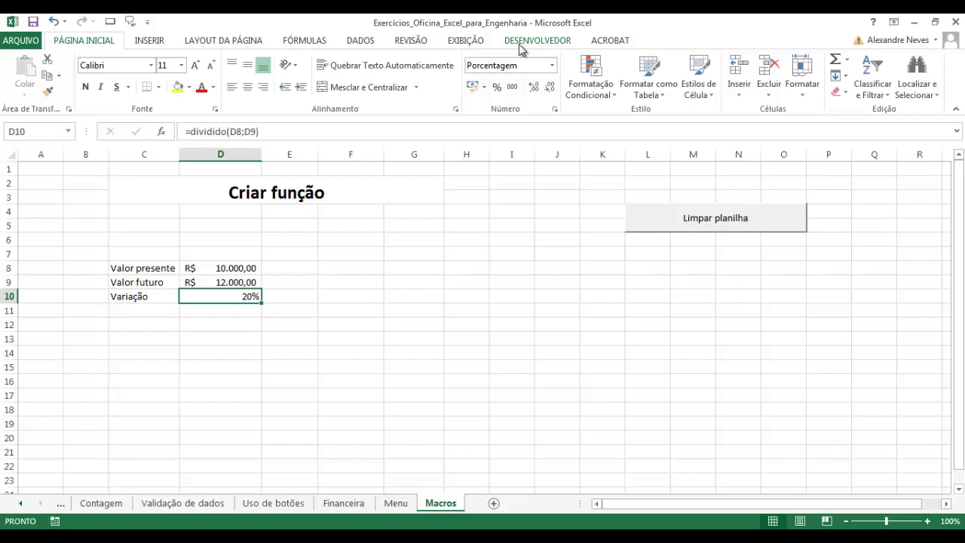
# Step: Turn on the Desenvolvedor tab under Personalizar Faixa de Opções in the Excel options
pyautogui.click(148, 24)
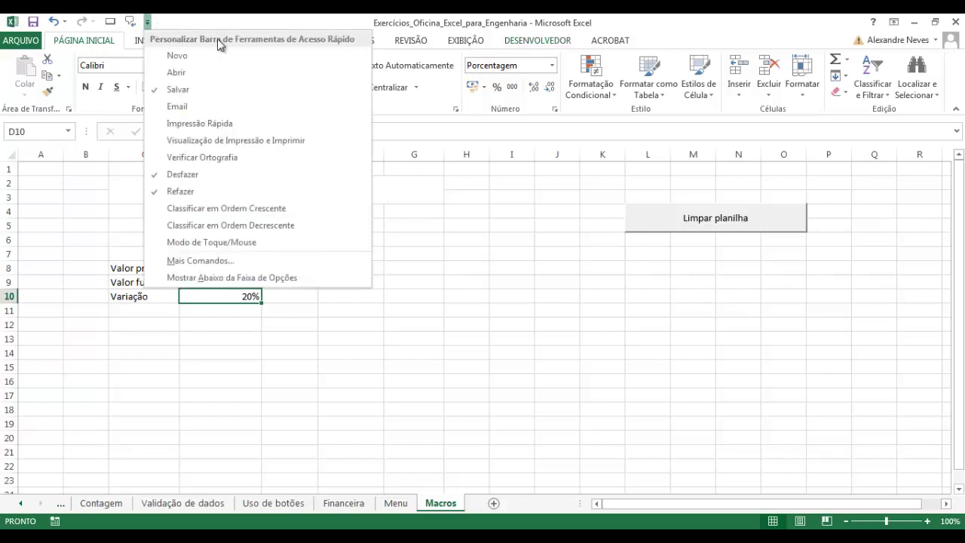
pyautogui.click(223, 260)
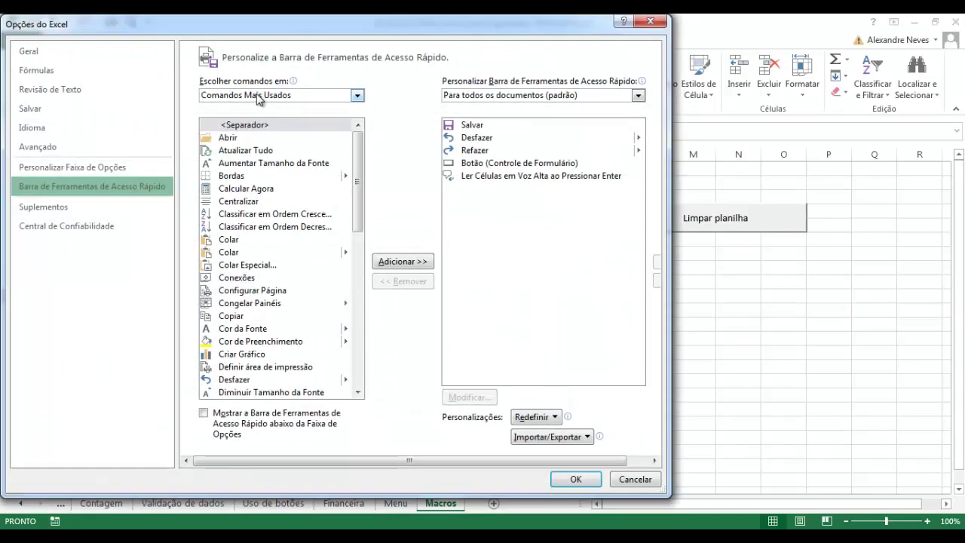
pyautogui.click(258, 95)
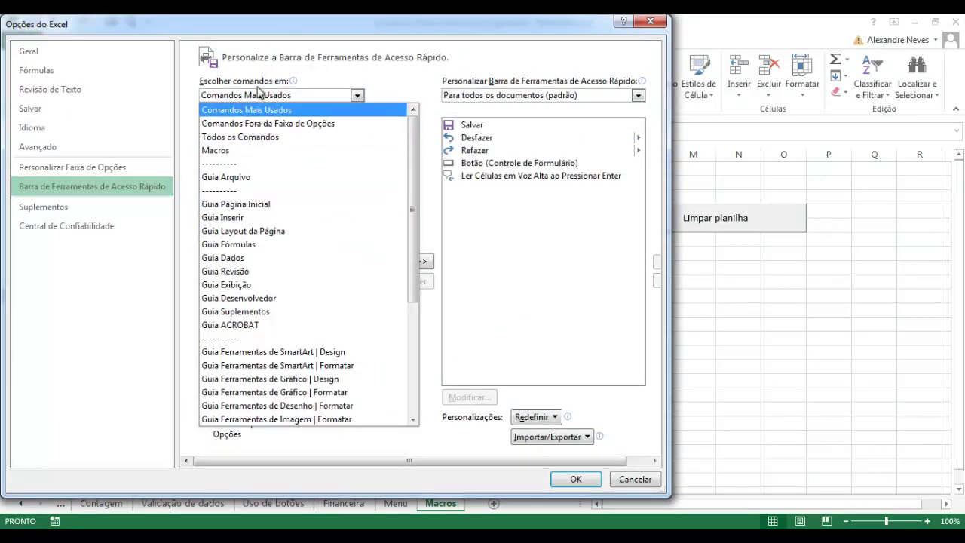
pyautogui.click(258, 98)
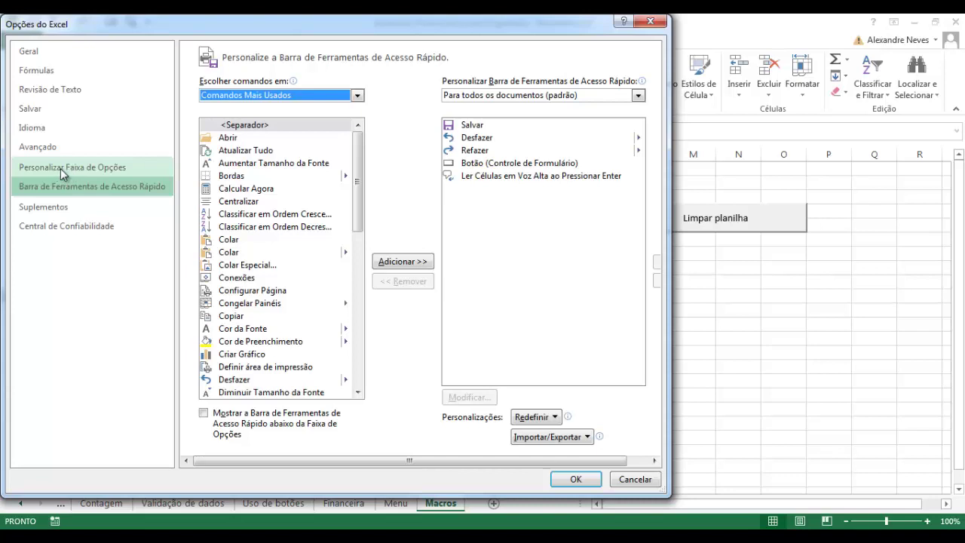
pyautogui.click(66, 168)
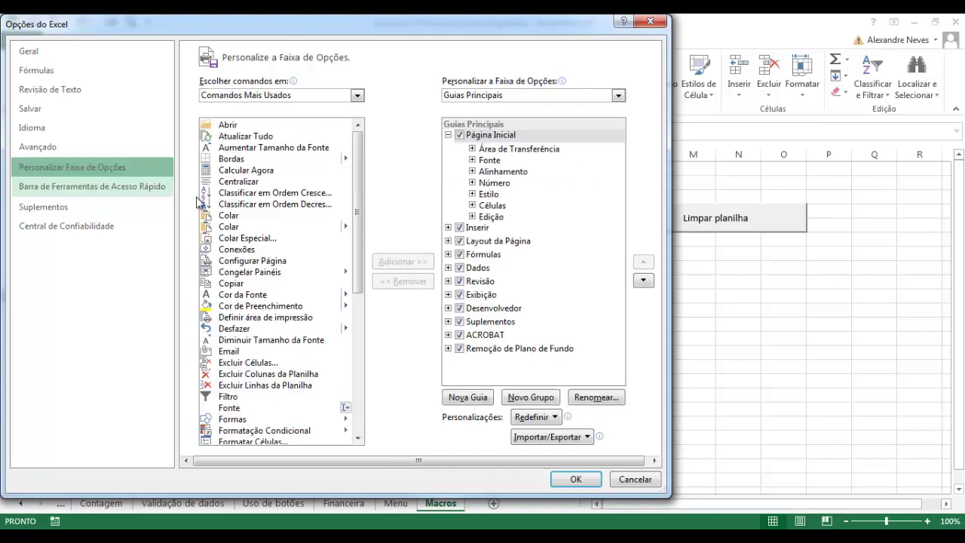
pyautogui.click(459, 308)
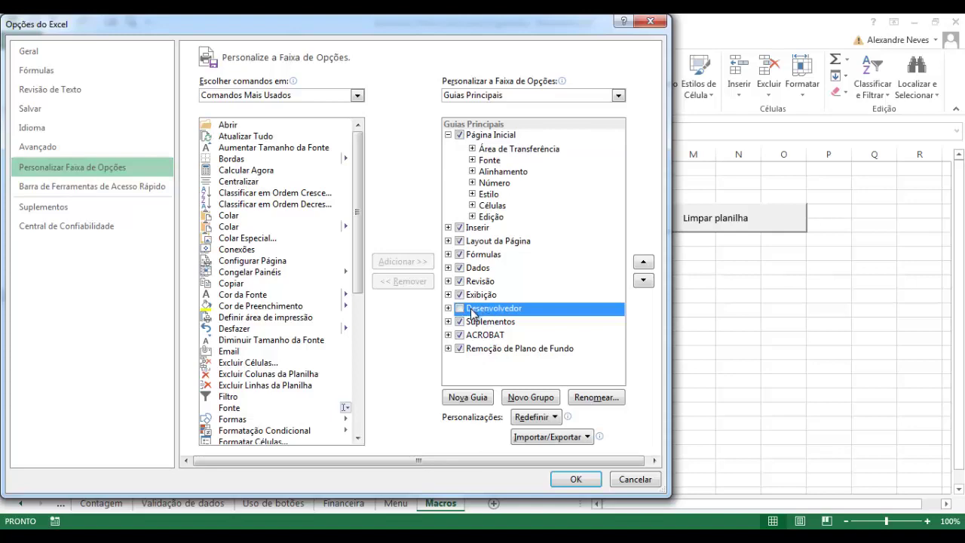
pyautogui.click(460, 308)
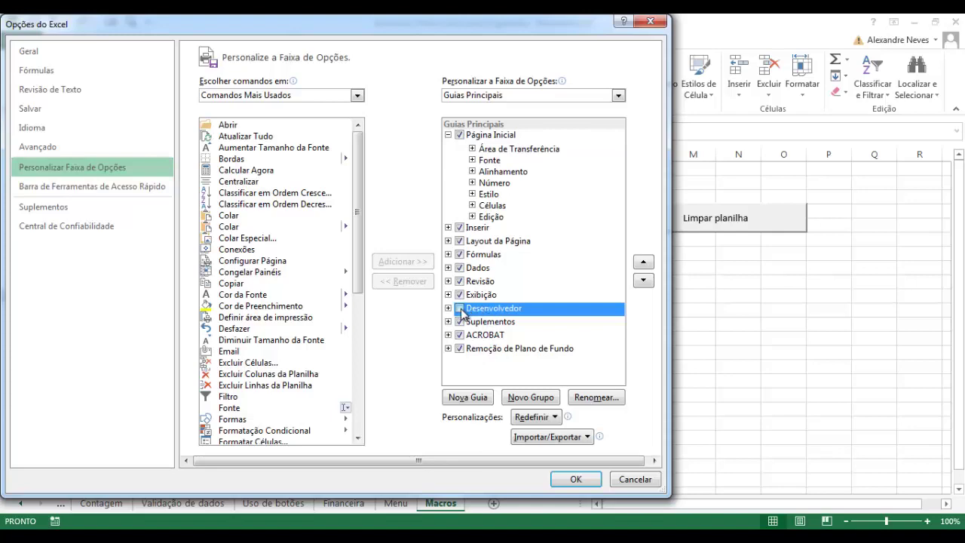
pyautogui.click(579, 489)
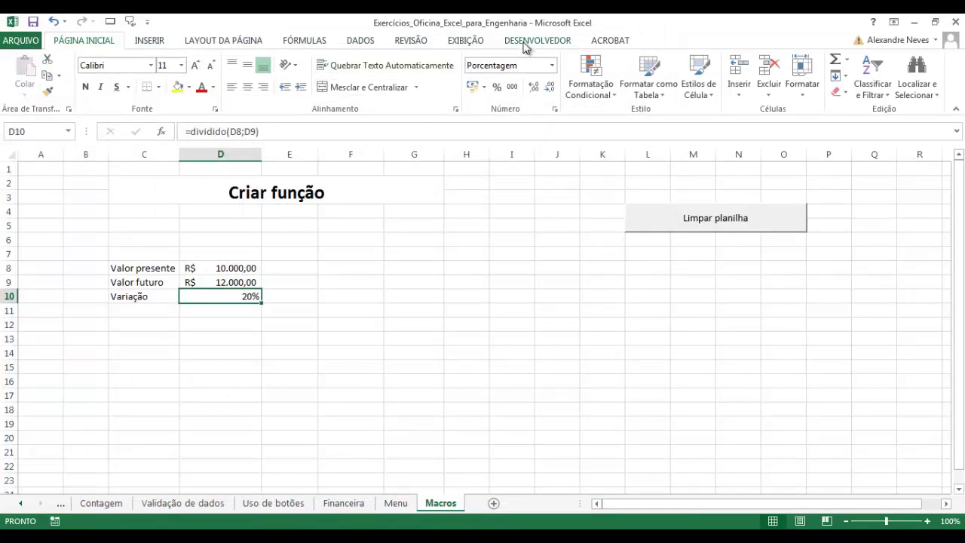
# Step: Open the Visual Basic editor from the Desenvolvedor tab and minimize the Módulo1 window
pyautogui.click(525, 44)
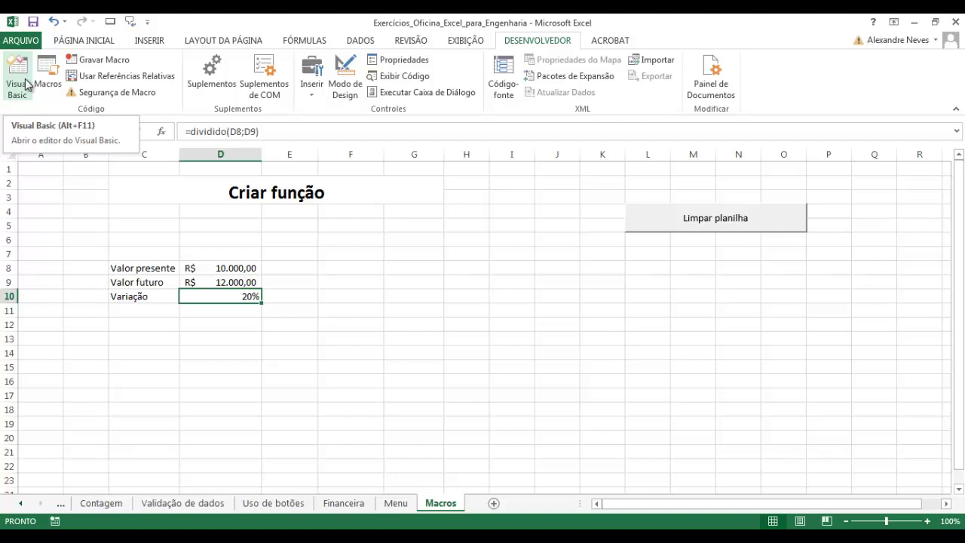
pyautogui.click(23, 85)
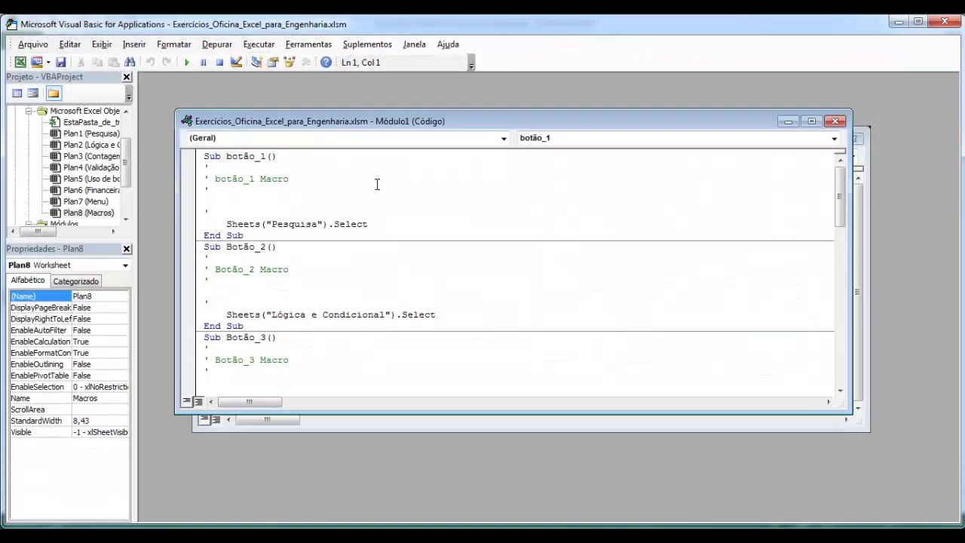
pyautogui.click(788, 121)
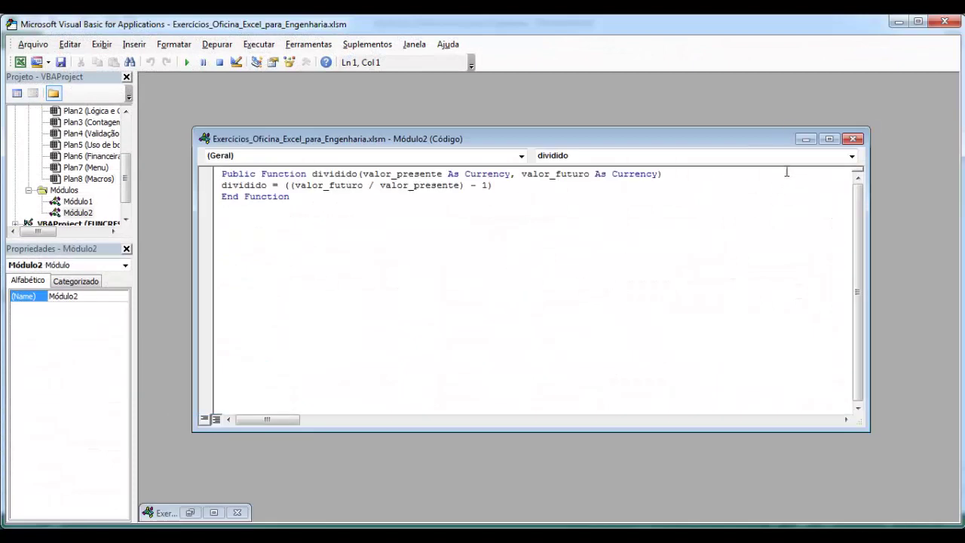
# Step: Maximize the Módulo2 code window holding the dividido function
pyautogui.click(829, 139)
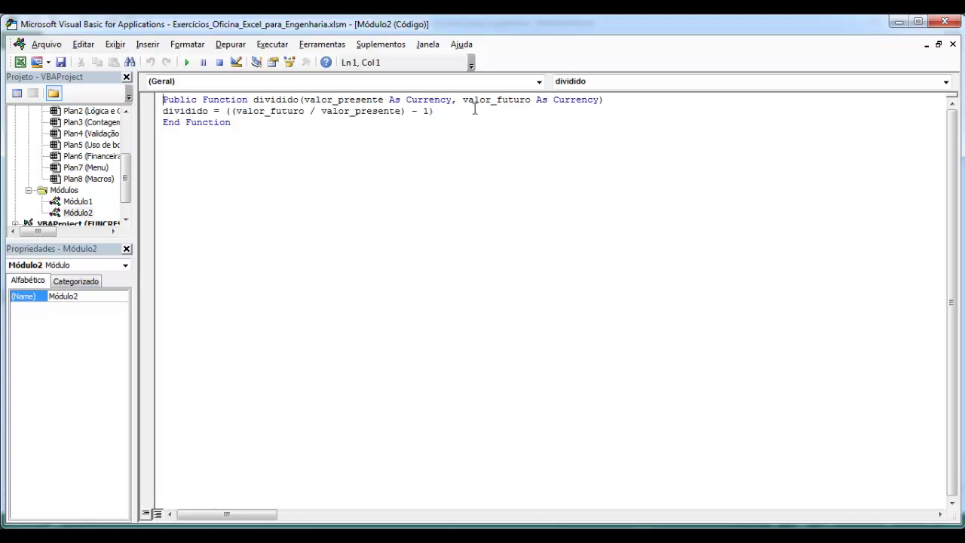
# Step: Close the VBA editor and review the =dividido(D8;D9) formula in D10
pyautogui.click(944, 21)
pyautogui.click(475, 338)
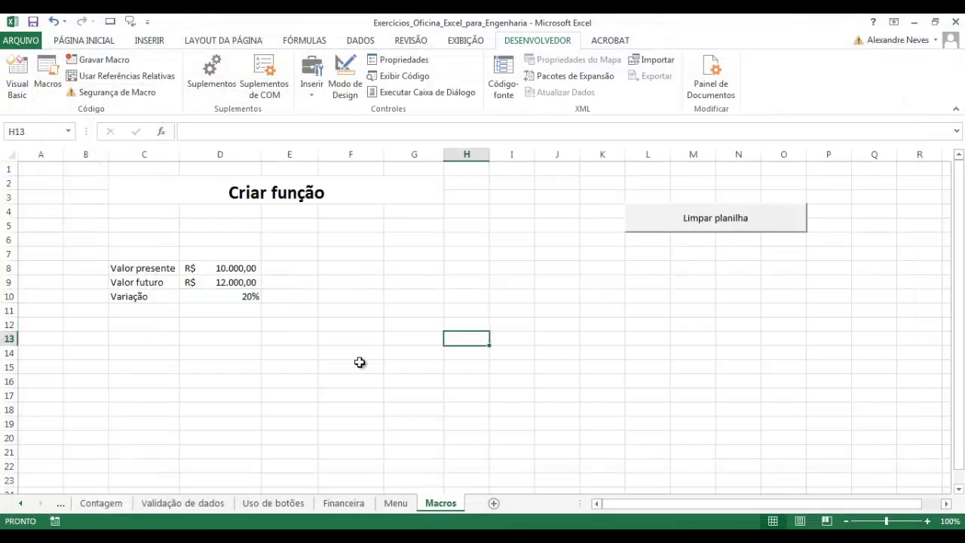
pyautogui.doubleClick(212, 297)
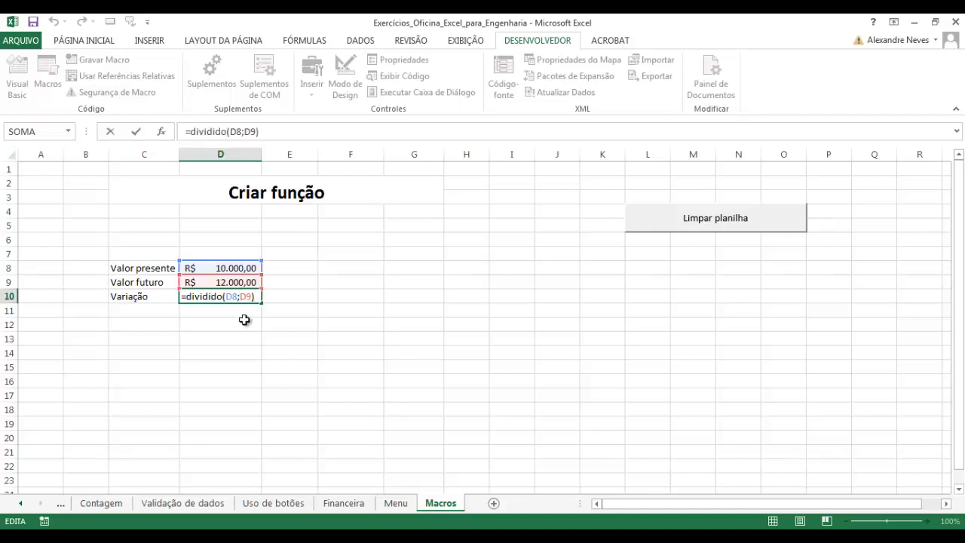
pyautogui.press('Return')
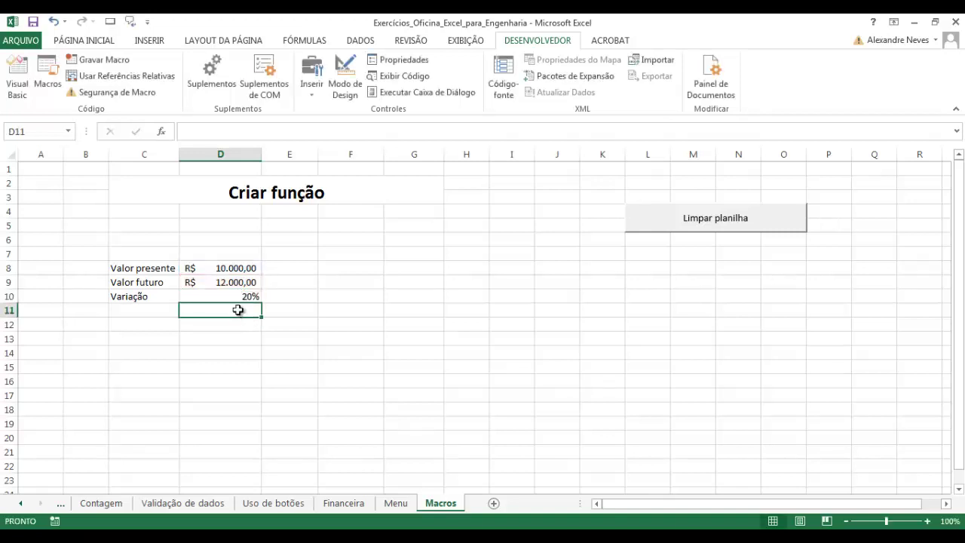
# Step: Check the present value in D8, then delete the 20% result from D10
pyautogui.click(236, 297)
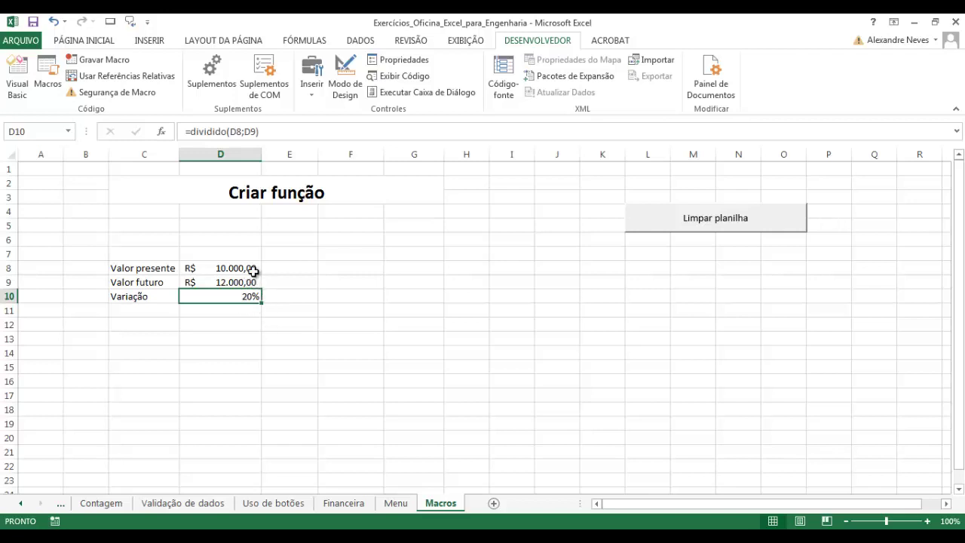
pyautogui.click(253, 270)
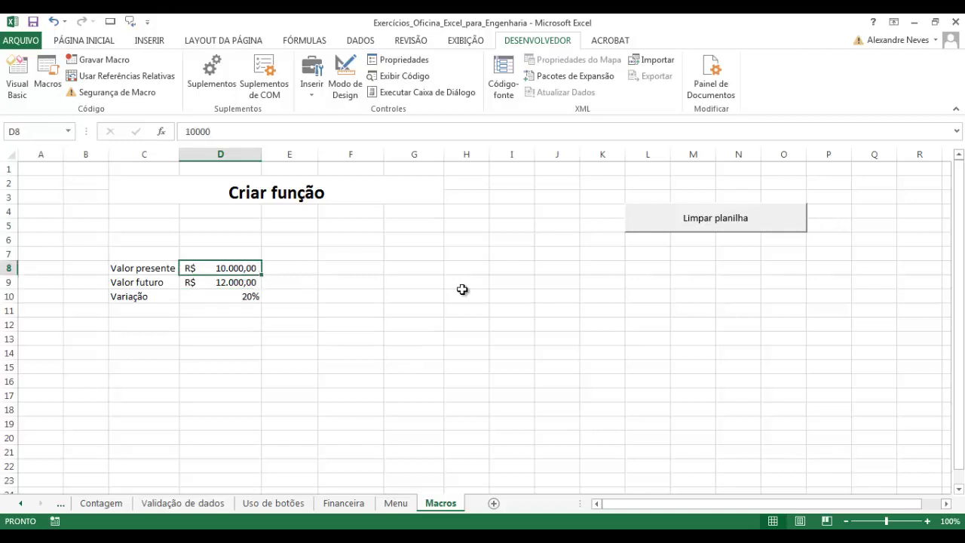
pyautogui.click(226, 297)
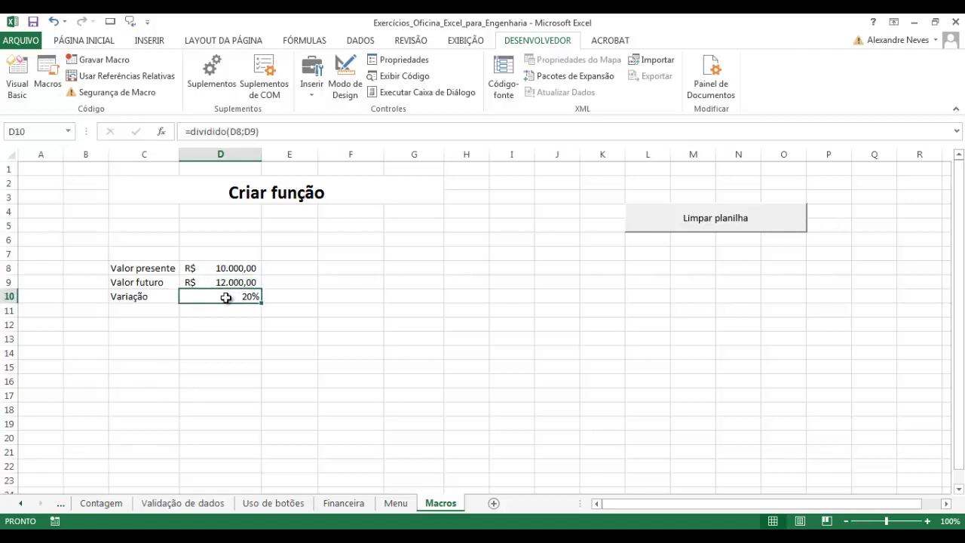
pyautogui.press('Delete')
# Step: Enter 3500 as the present value in D8 and 3600 as the future value in D9
pyautogui.click(245, 269)
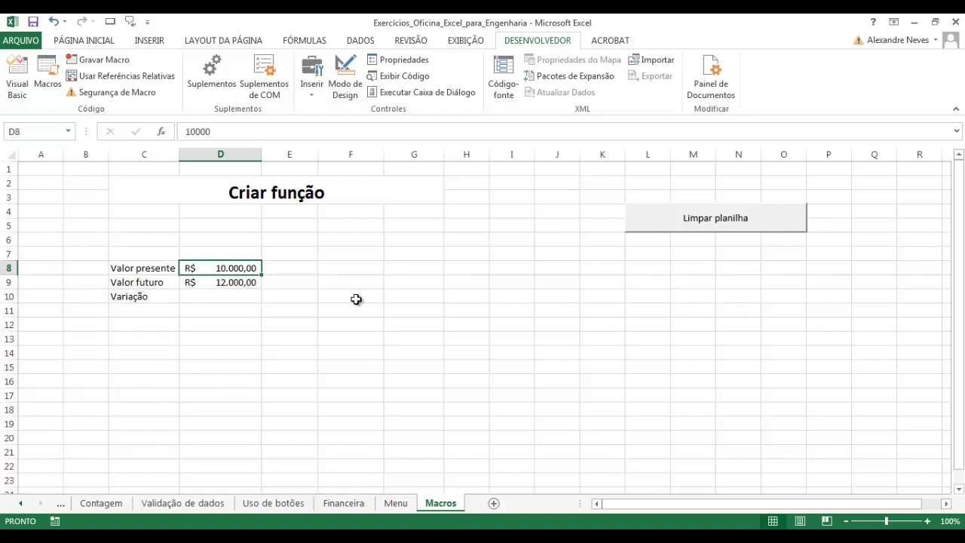
pyautogui.write('3')
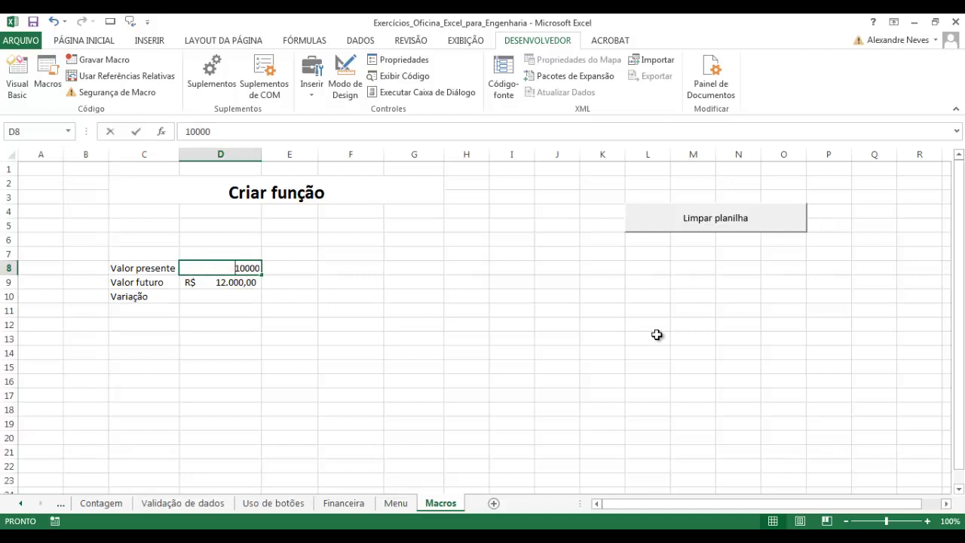
pyautogui.write('500')
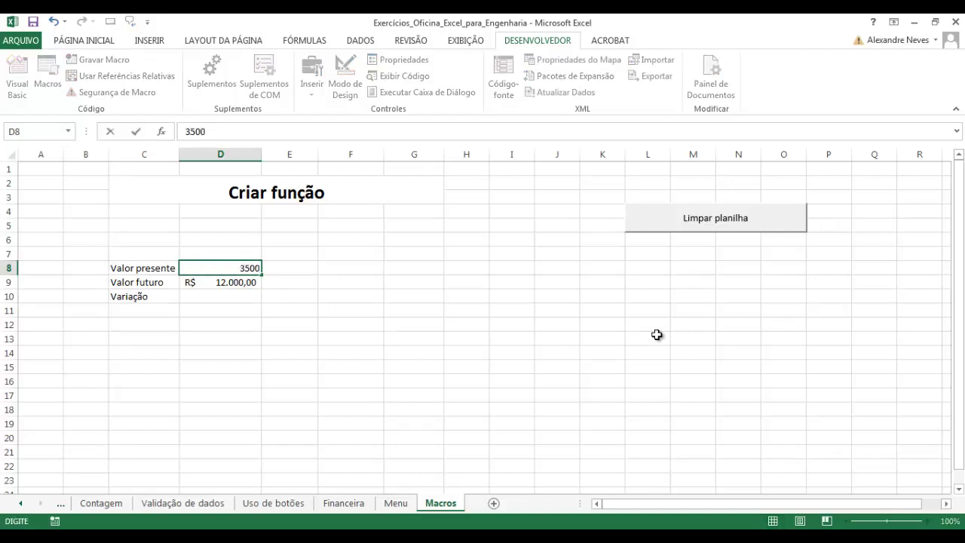
pyautogui.press('Return')
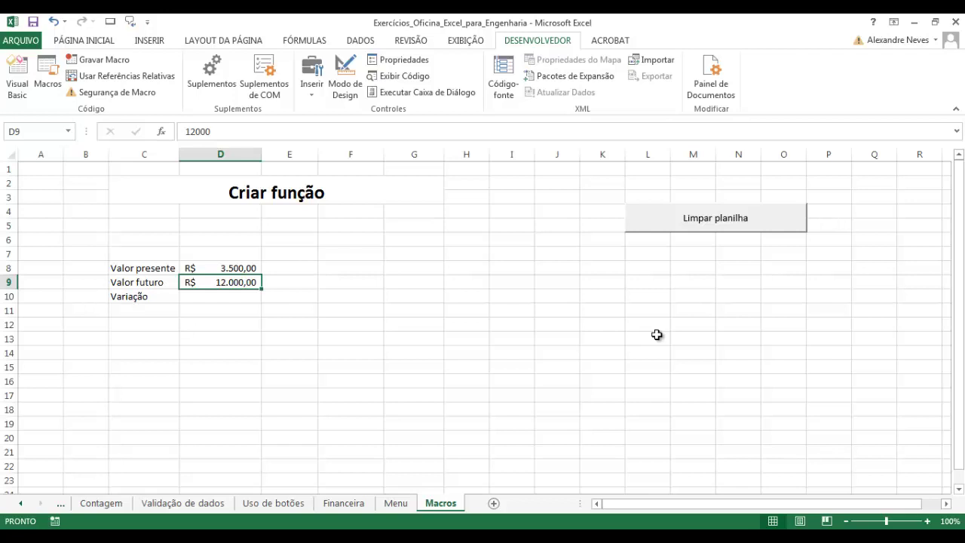
pyautogui.write('3')
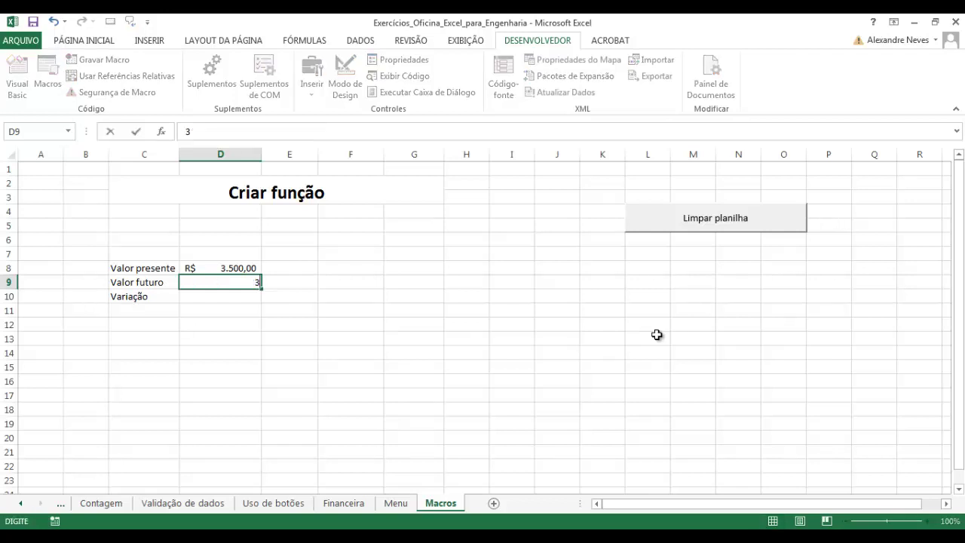
pyautogui.write('R$ 3.600')
pyautogui.press('Return')
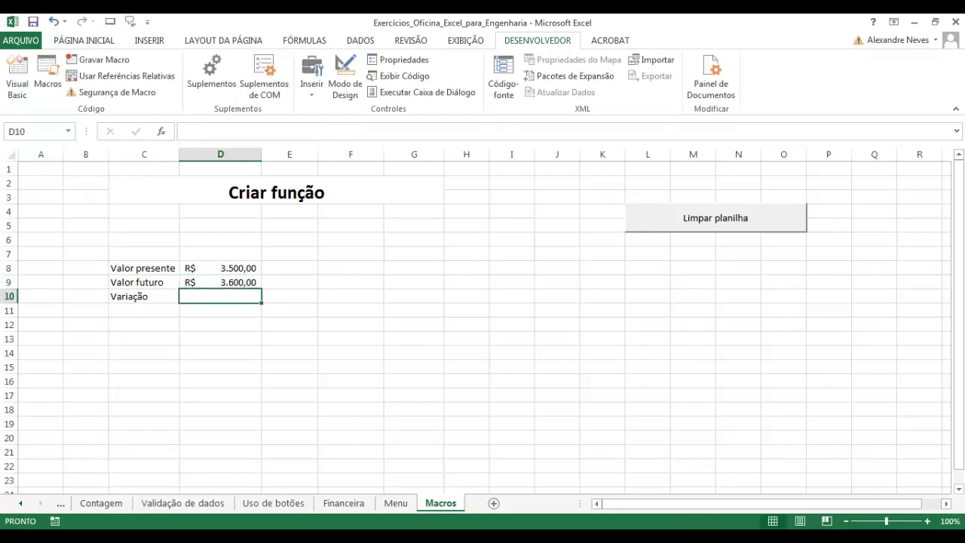
# Step: Enter =dividido(D8;D9) in D10 to get the 3% variation
pyautogui.write('=')
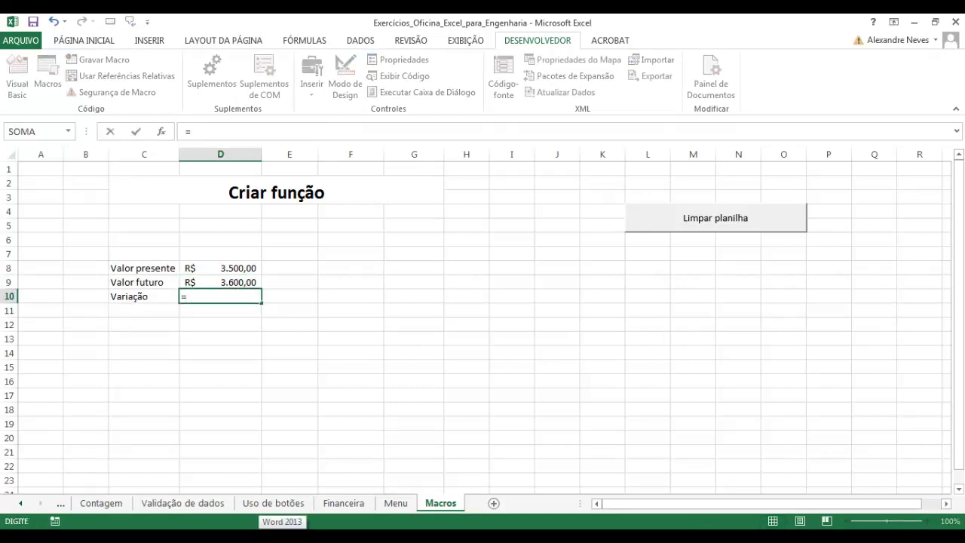
pyautogui.write('divi')
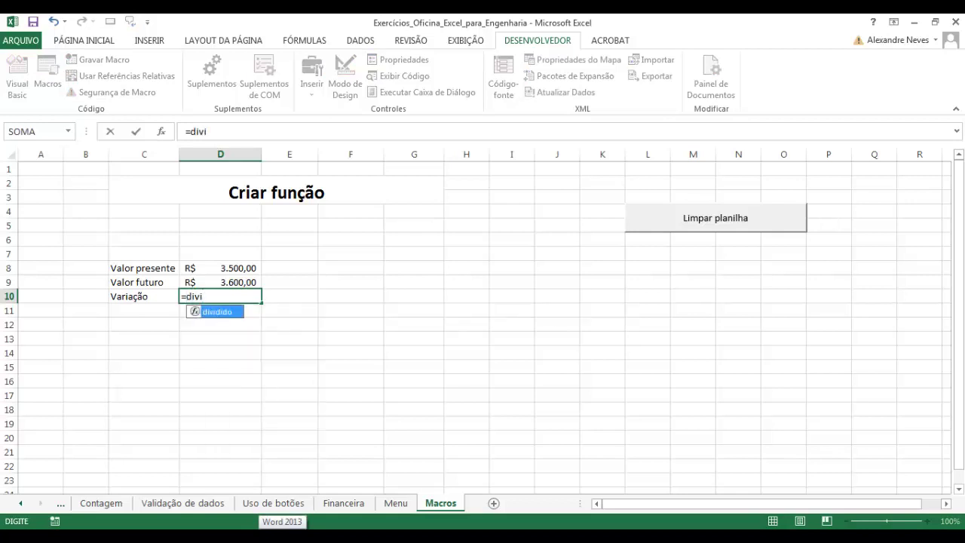
pyautogui.doubleClick(216, 312)
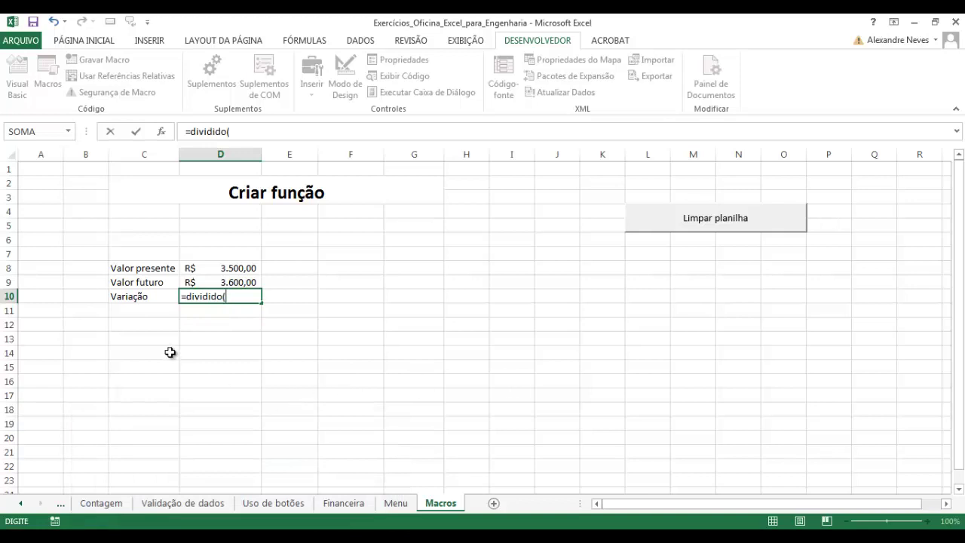
pyautogui.click(239, 268)
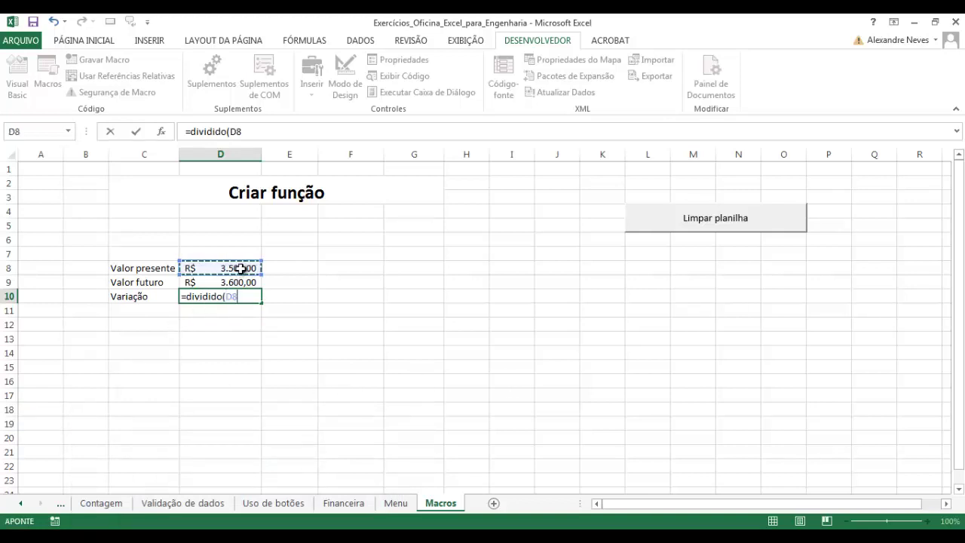
pyautogui.write(';')
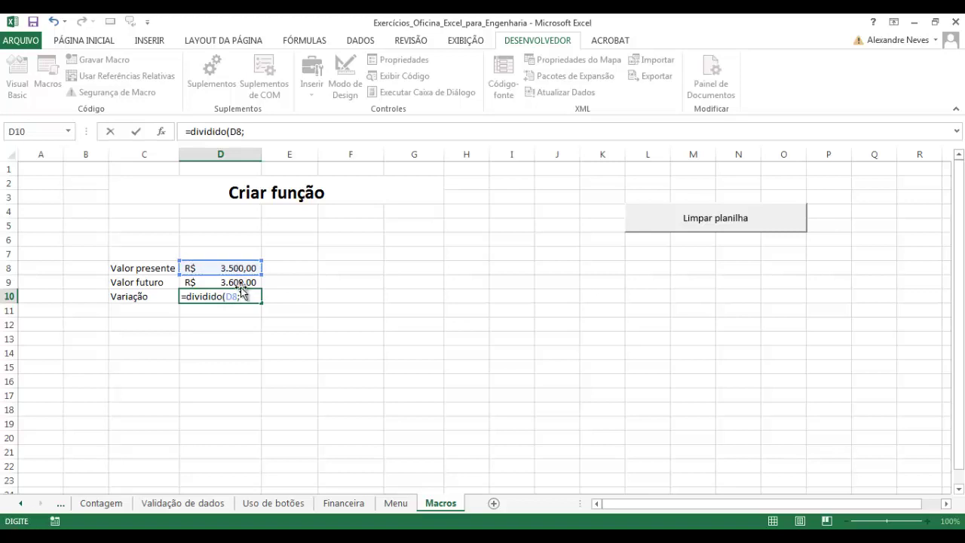
pyautogui.click(239, 282)
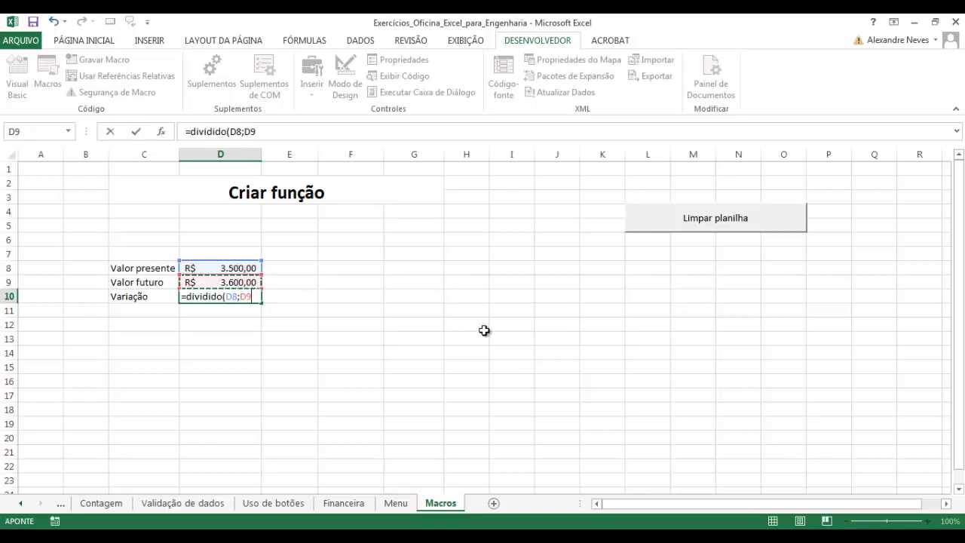
pyautogui.write(')')
pyautogui.press('Return')
pyautogui.click(254, 299)
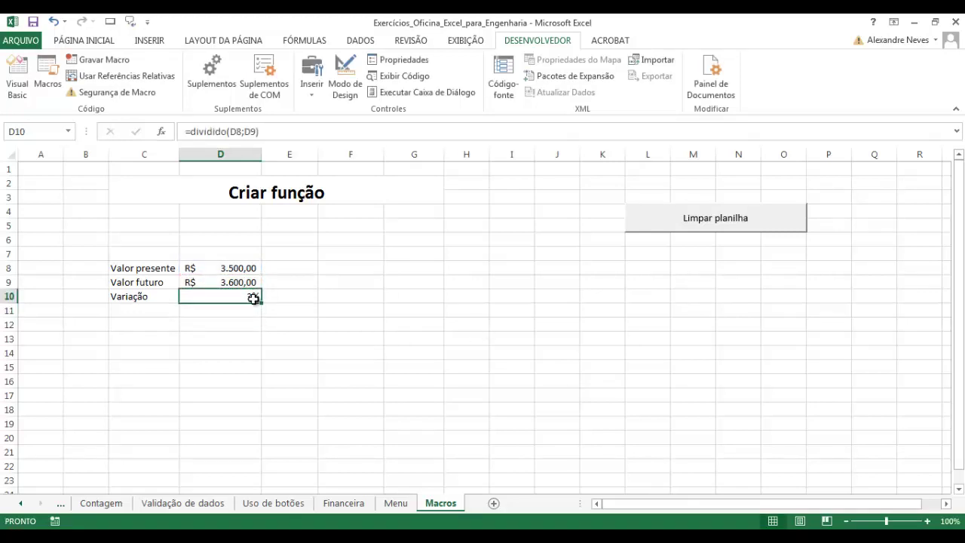